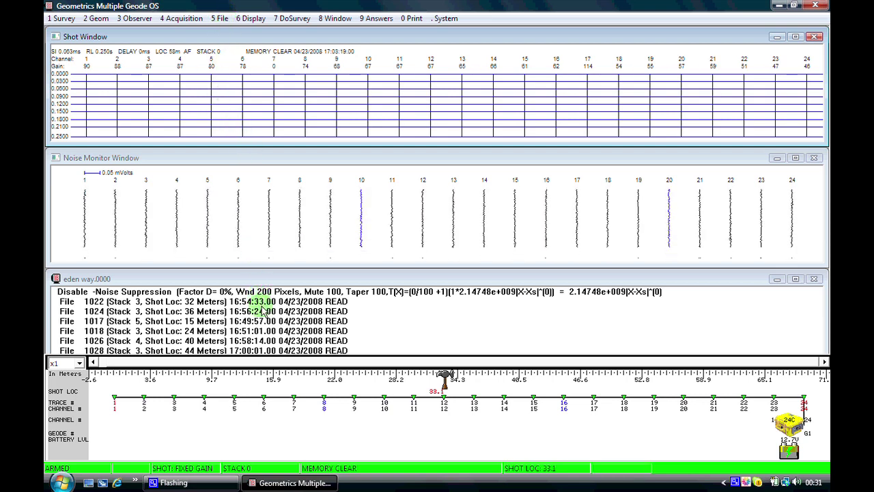
- Maximize the shot window and read the seismic record 1032 from disk
left_click(795, 38)
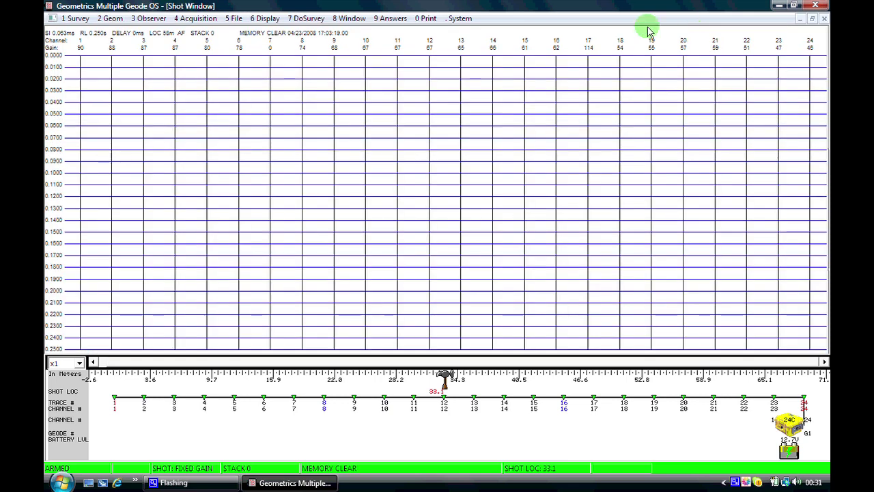
left_click(232, 19)
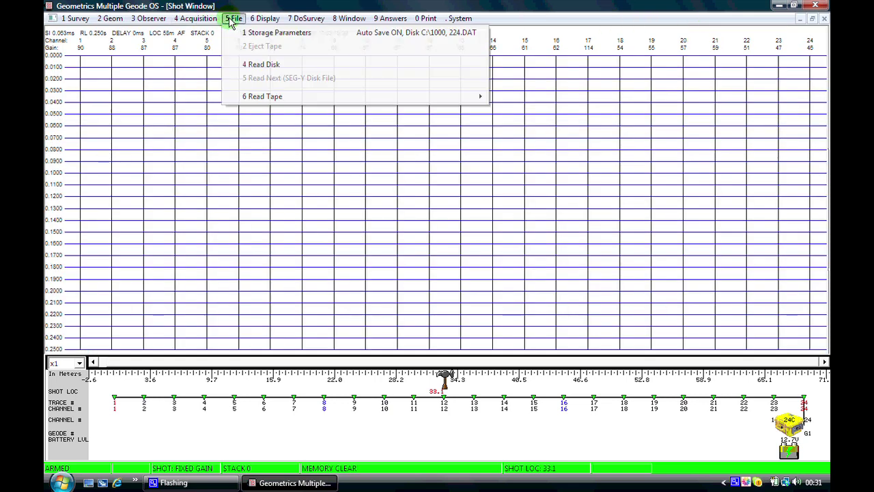
left_click(249, 64)
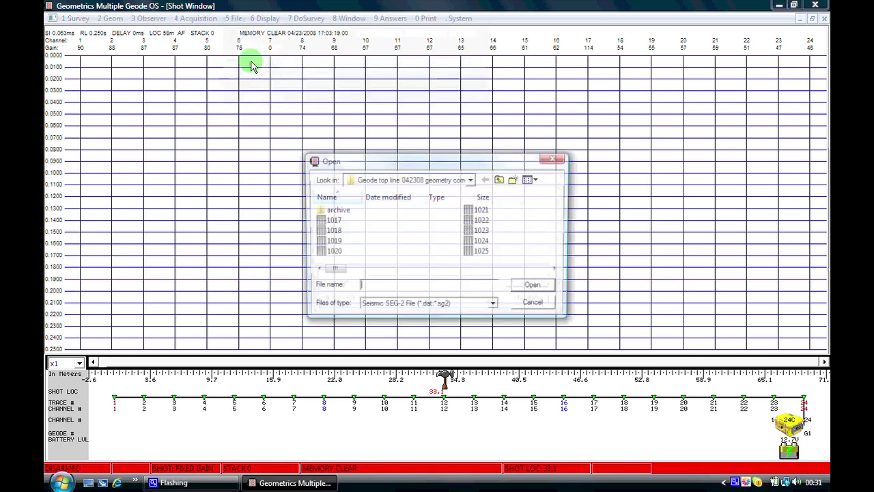
left_click_drag(330, 268, 376, 269)
left_click(557, 271)
left_click(480, 221)
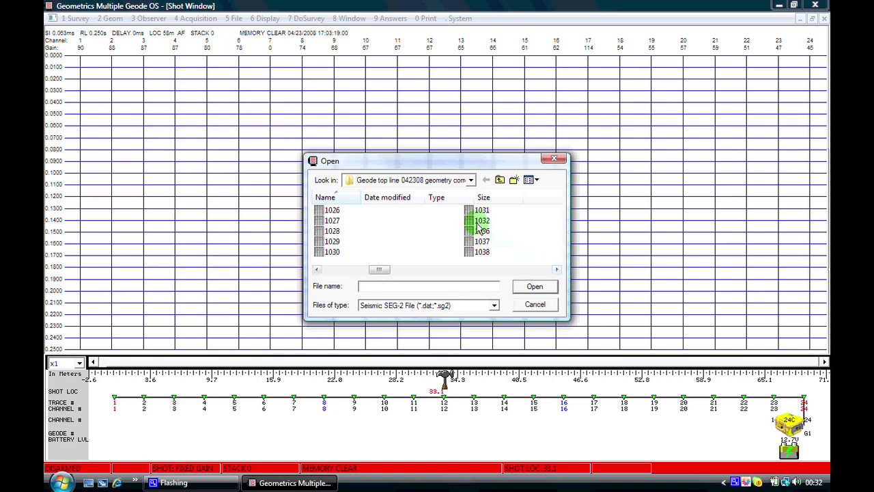
left_click(530, 288)
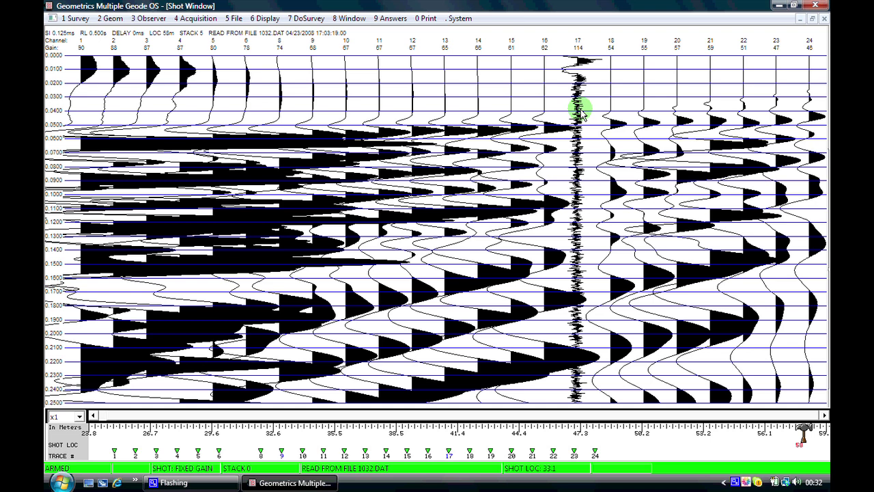
- Set the end time of the shot display boundary to 0.5 sec and apply it
left_click(275, 21)
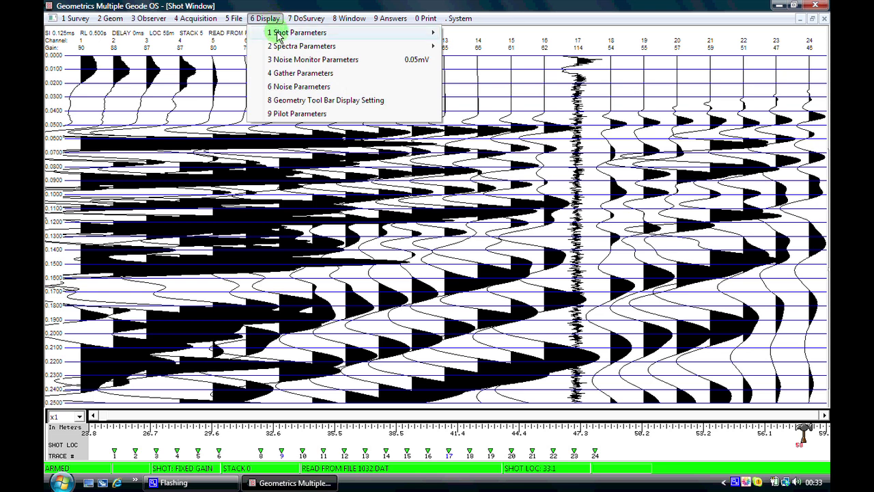
mouse_move(277, 34)
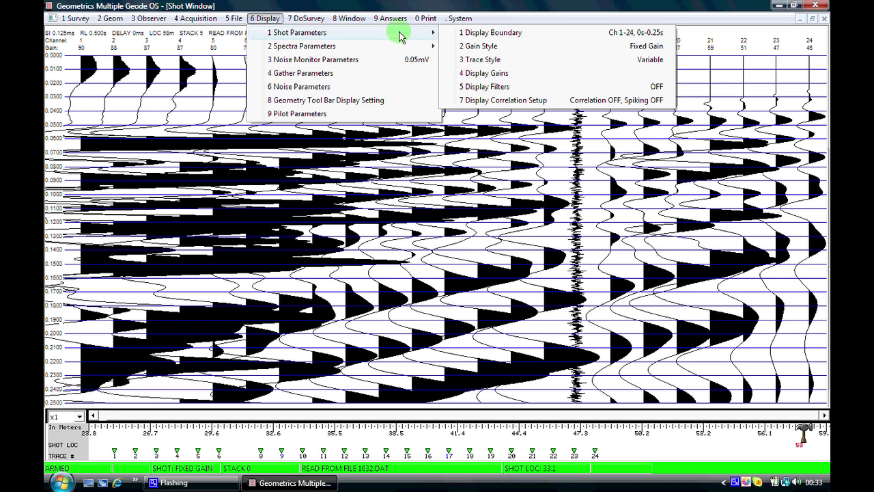
left_click(482, 36)
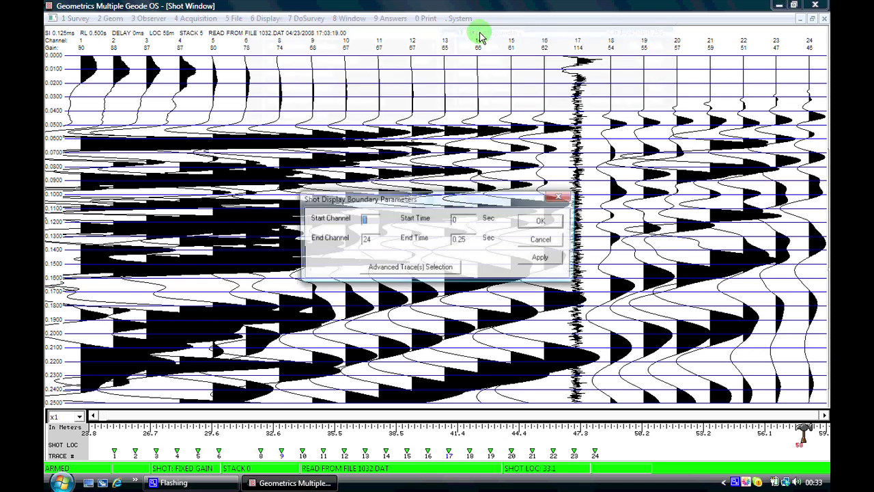
left_click(468, 238)
double_click(463, 238)
double_click(461, 239)
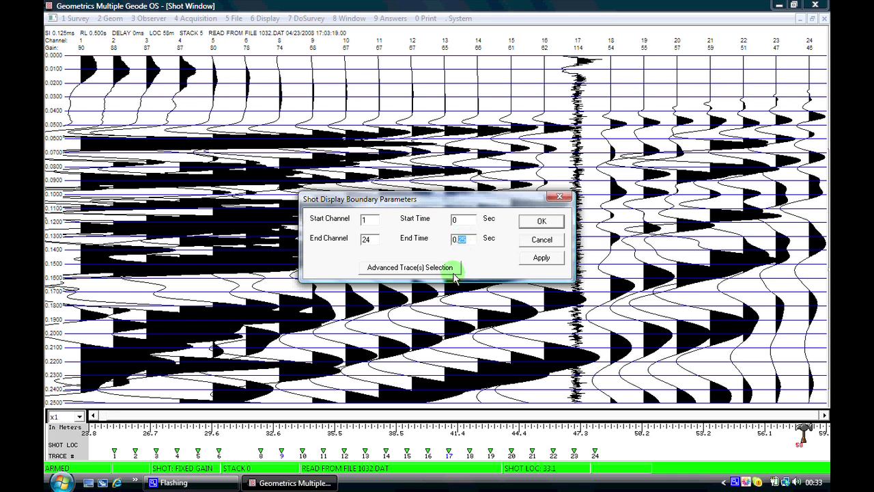
type("5")
left_click(543, 259)
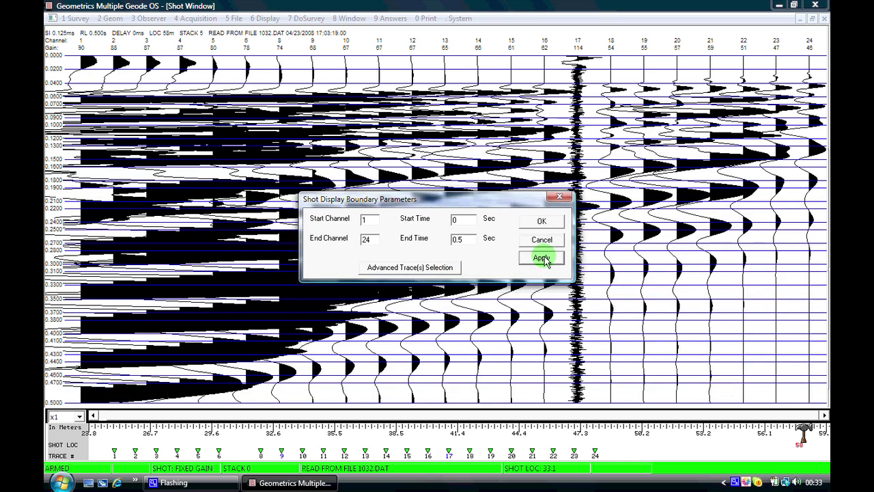
- Change the shot display boundary's end time to 0.2 sec and apply it
left_click(469, 239)
key("BackSpace")
key("BackSpace")
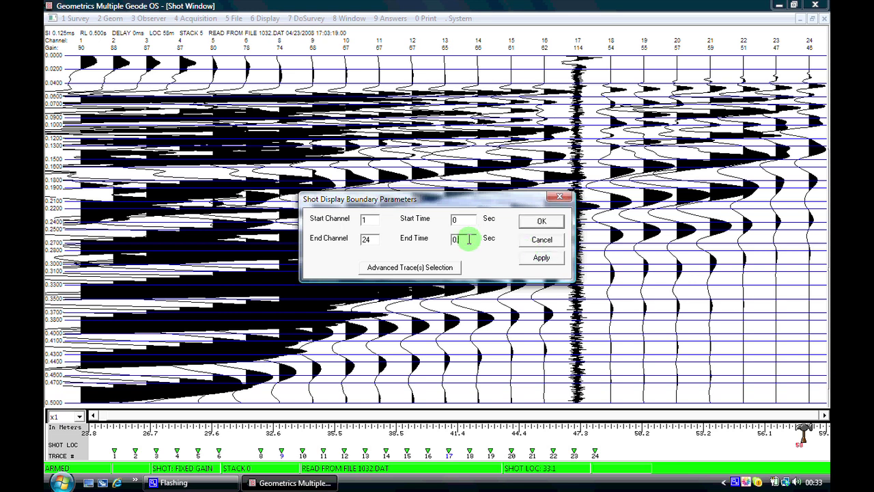
type(".2")
left_click(553, 257)
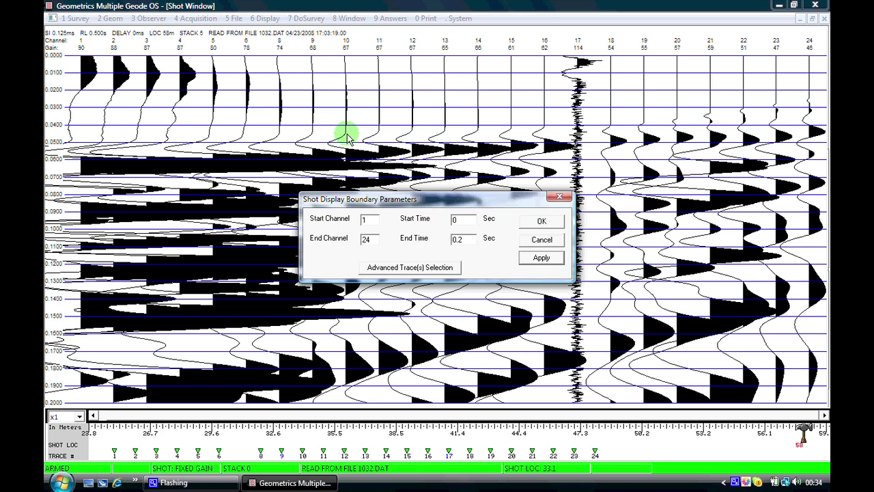
- Limit the shot display to channels 1 through 12 and apply it
double_click(370, 238)
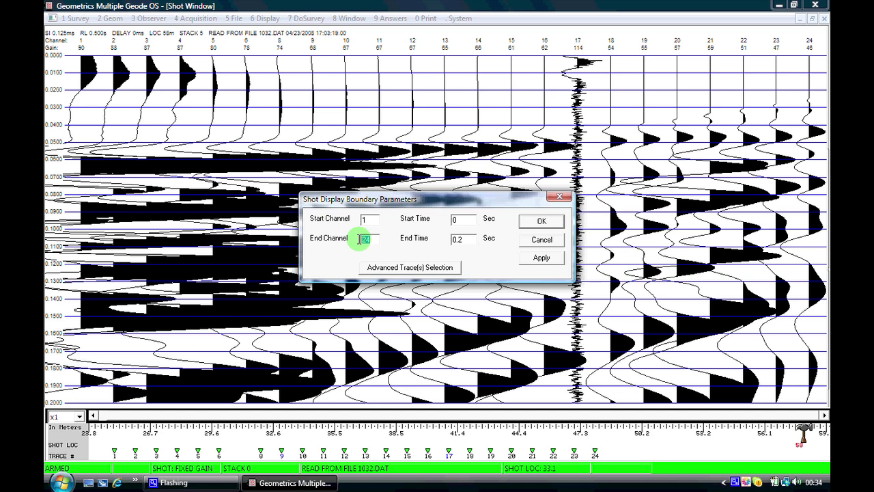
type("12")
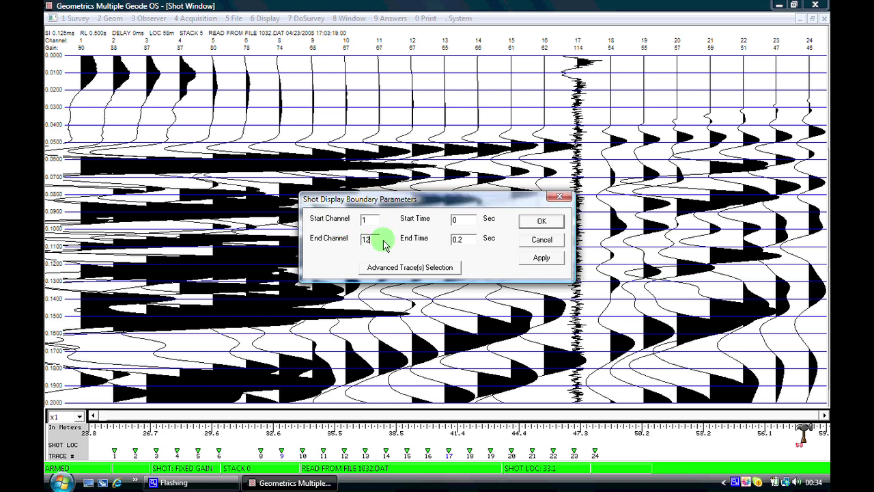
left_click(538, 260)
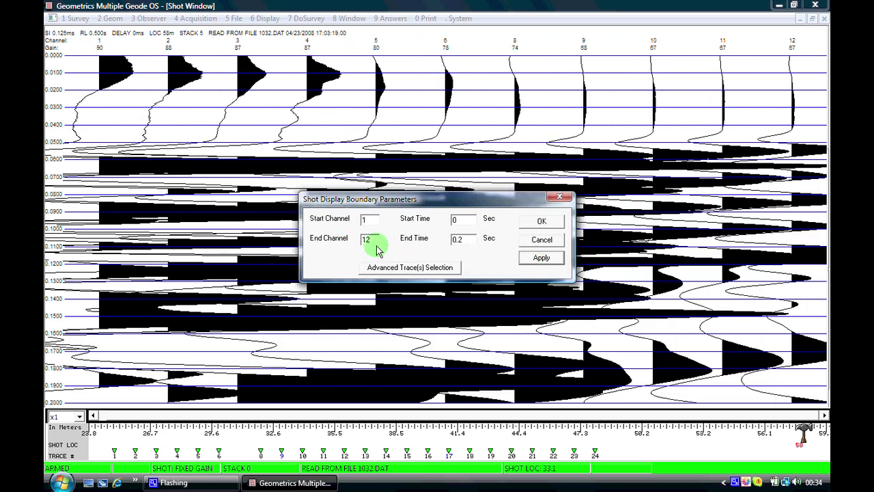
- Set the end channel of the shot display back to 24 and accept the boundary parameters
left_click_drag(368, 238, 357, 239)
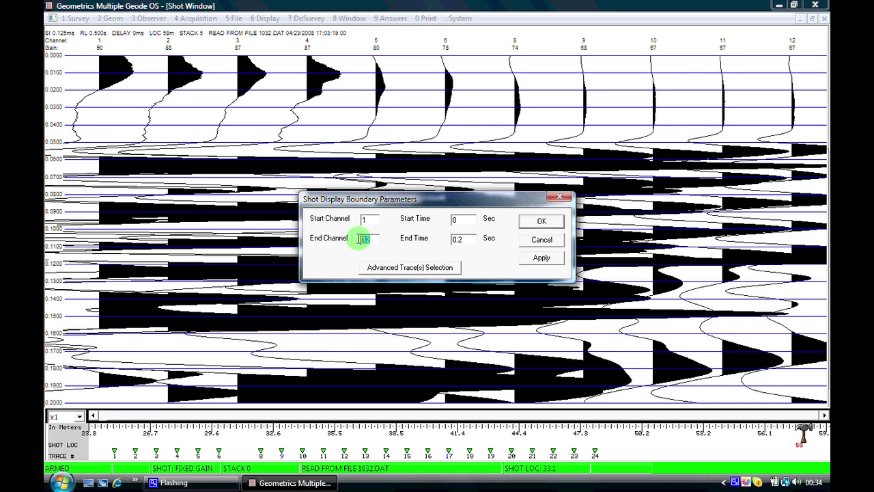
type("24")
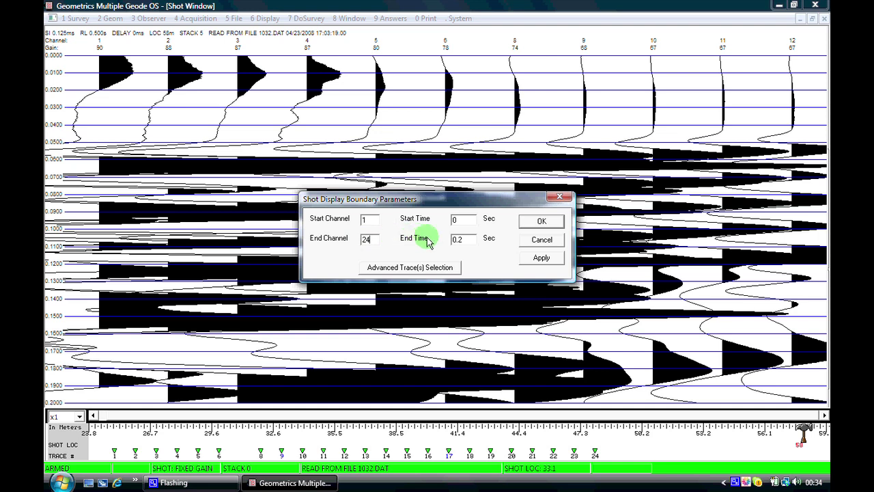
left_click(539, 257)
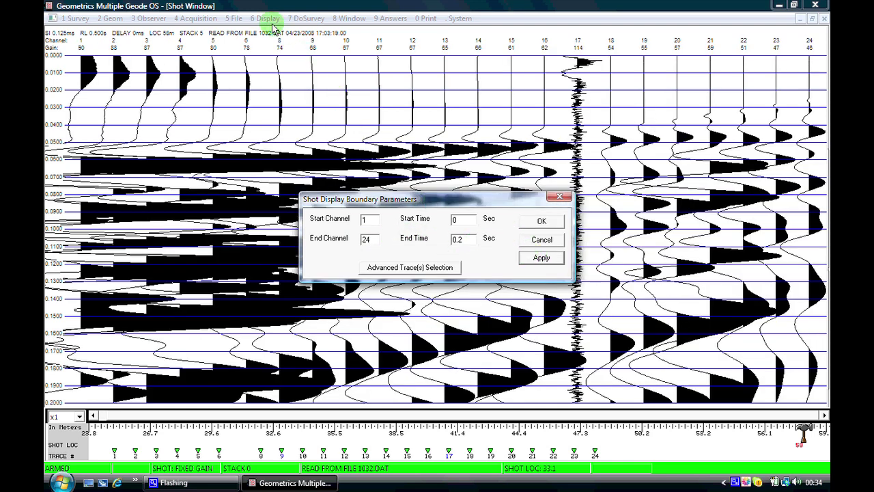
left_click(538, 221)
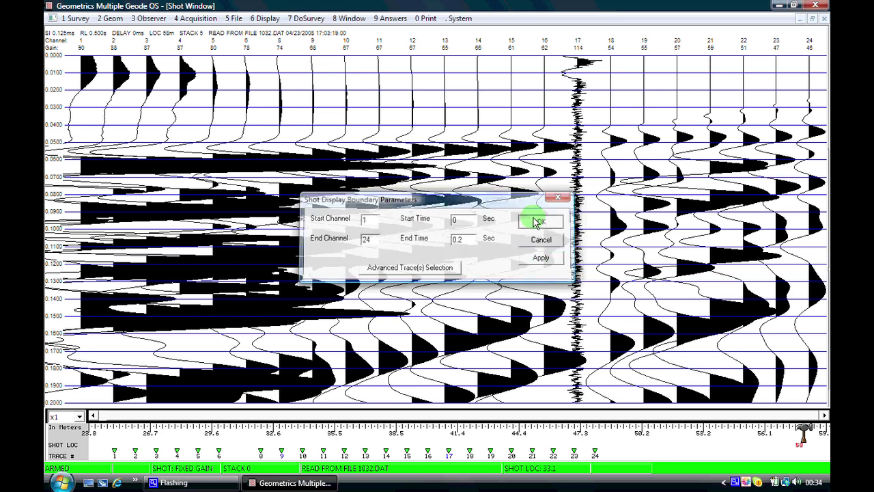
- Set the shot display's trace style to Wiggle Trace and apply it
left_click(260, 19)
mouse_move(264, 33)
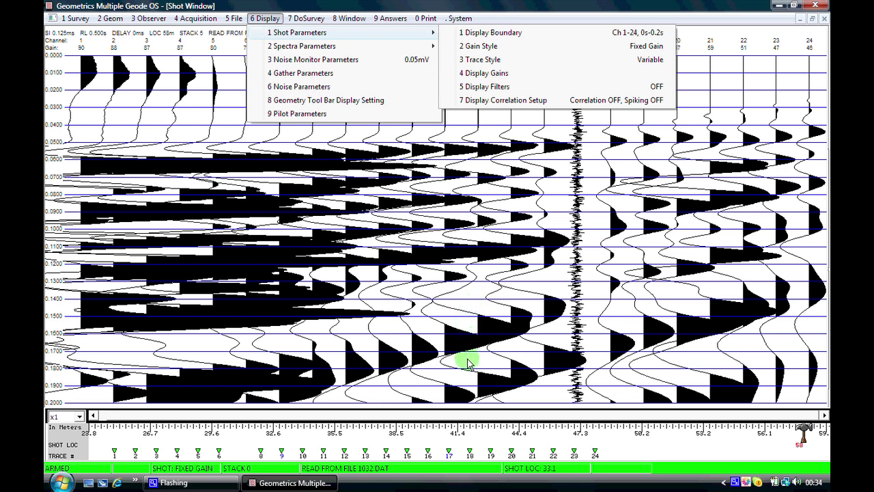
left_click(495, 61)
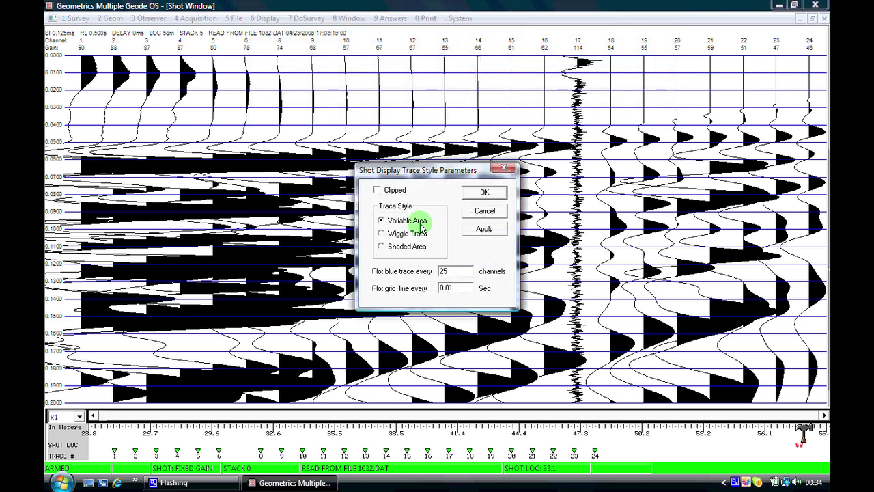
left_click(382, 234)
left_click(483, 230)
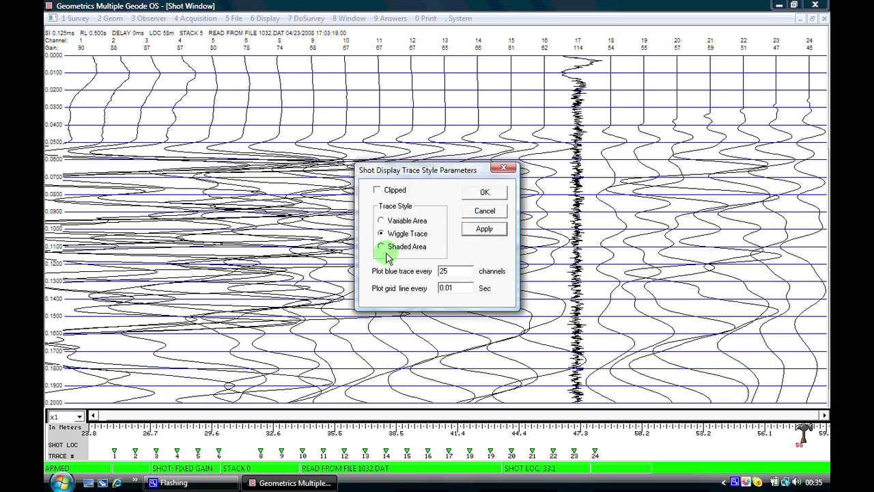
- Apply the Shaded Area trace style to the shot display, then turn on clipping of the traces
left_click(381, 247)
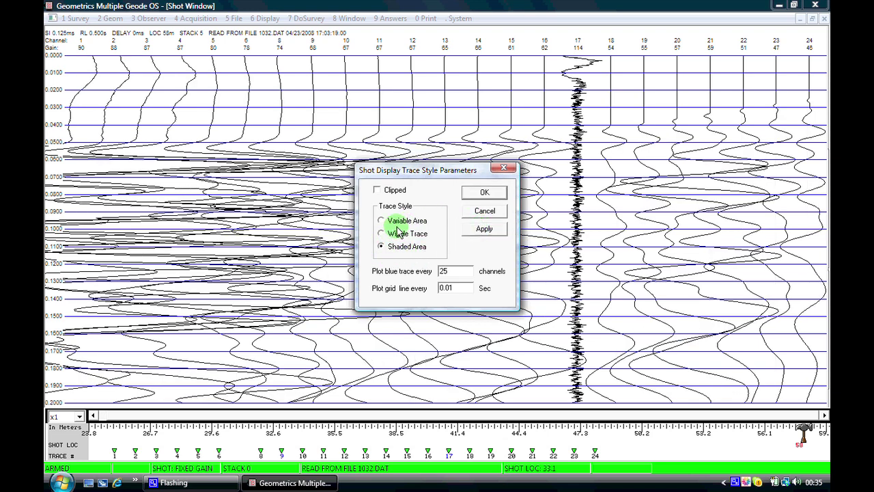
left_click(484, 230)
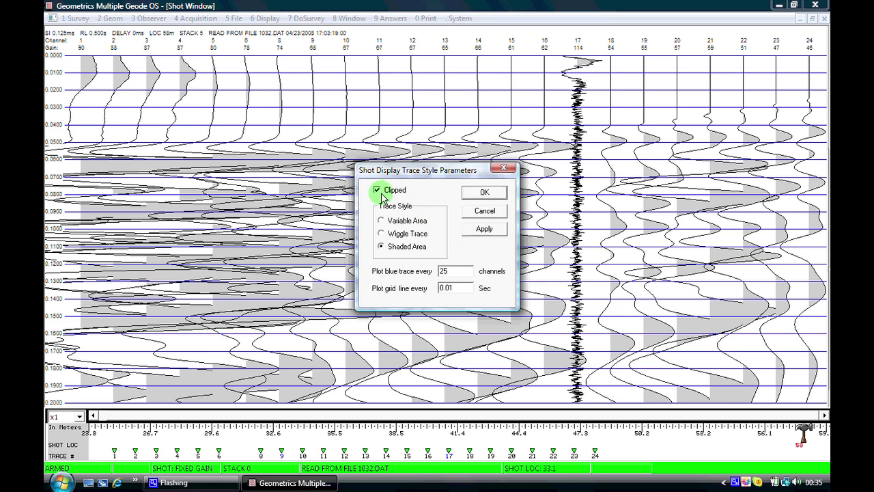
left_click(378, 190)
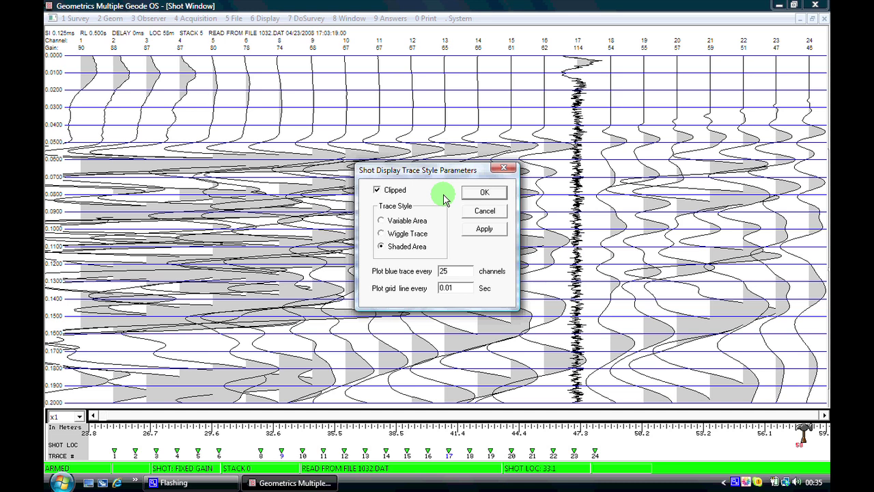
left_click(484, 229)
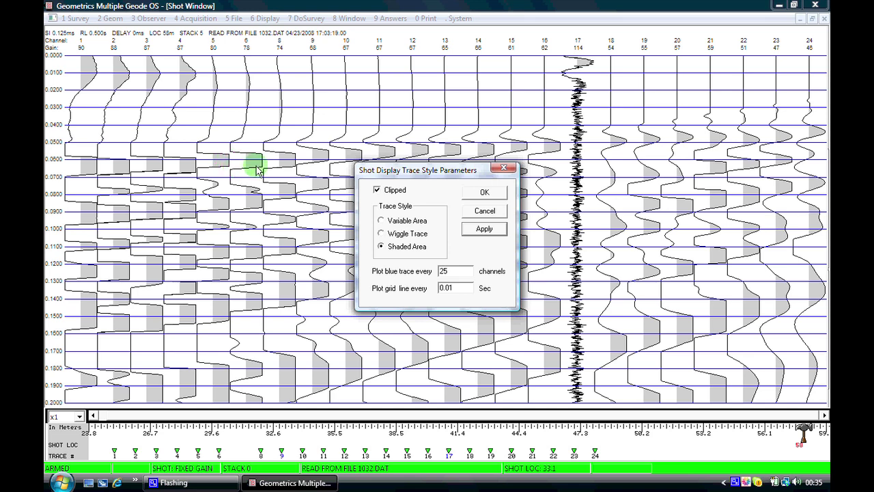
- Turn off trace clipping, return the trace style to Variable Area and accept the settings
left_click(377, 190)
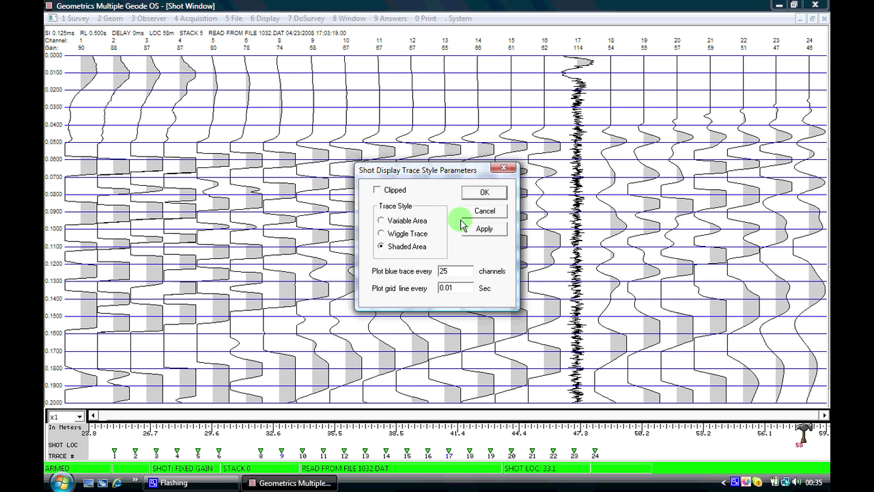
left_click(471, 228)
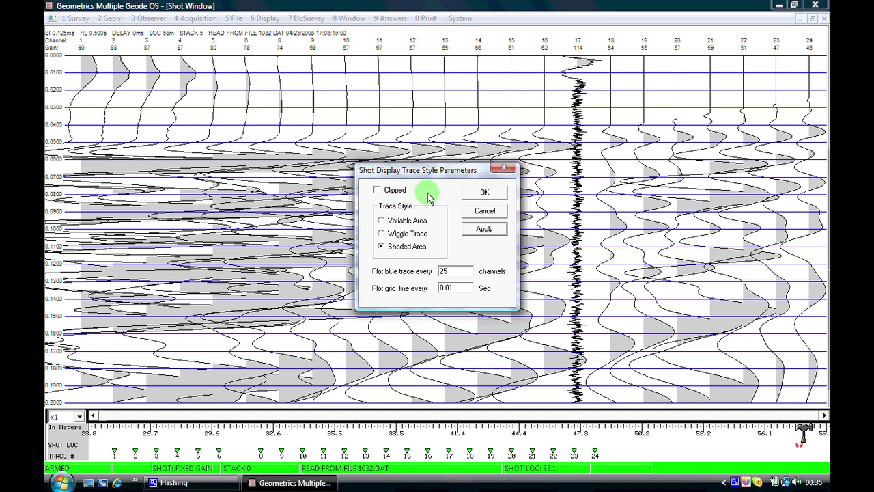
left_click(382, 221)
left_click(480, 229)
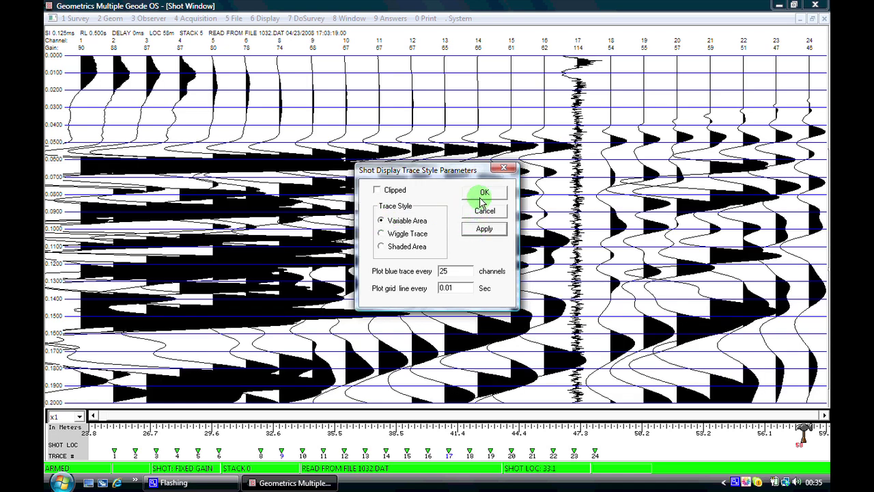
left_click(484, 194)
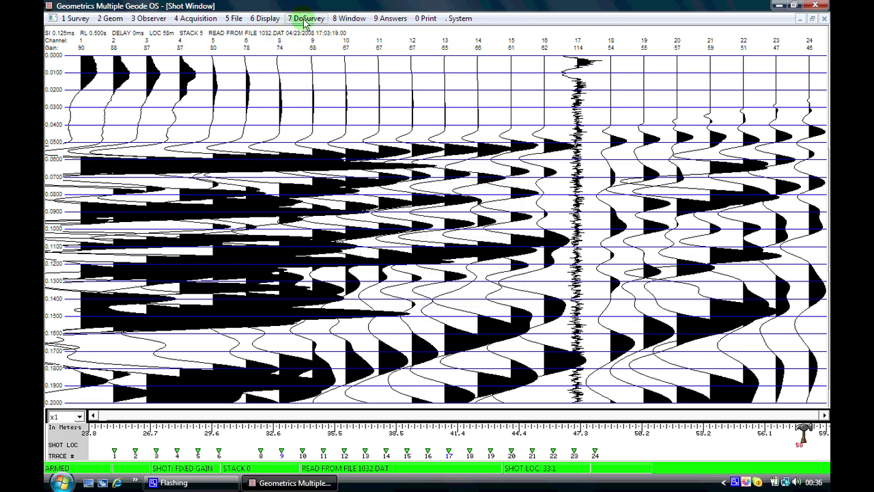
- Auto-scale the traces of the displayed shot record
left_click(306, 19)
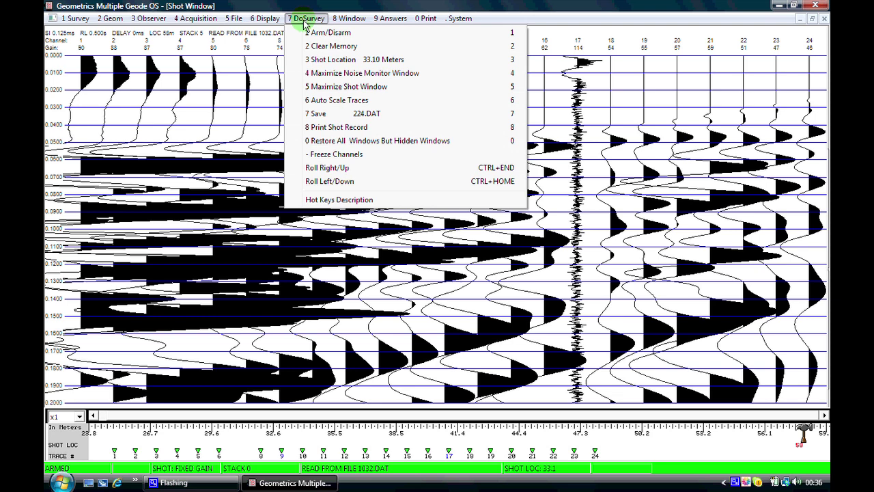
left_click(334, 102)
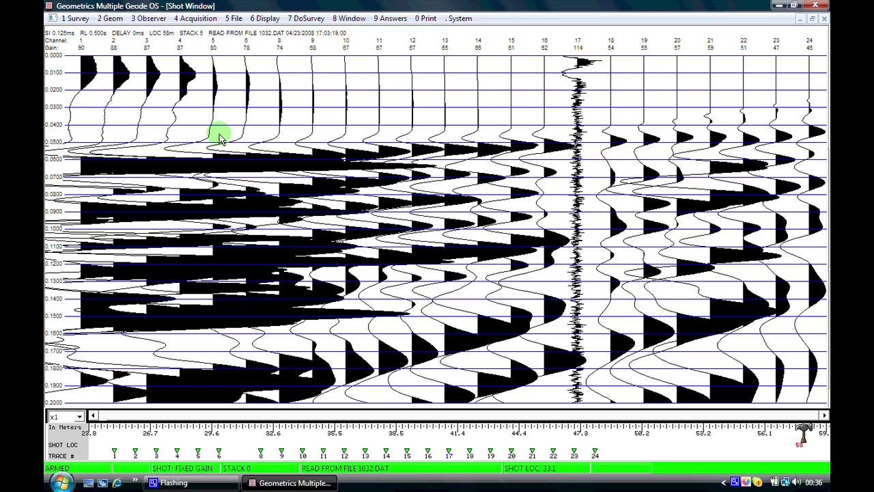
- Switch the shot display gains to Individual adjustment and lower the gain of channel 1 to 75
left_click(234, 20)
mouse_move(255, 22)
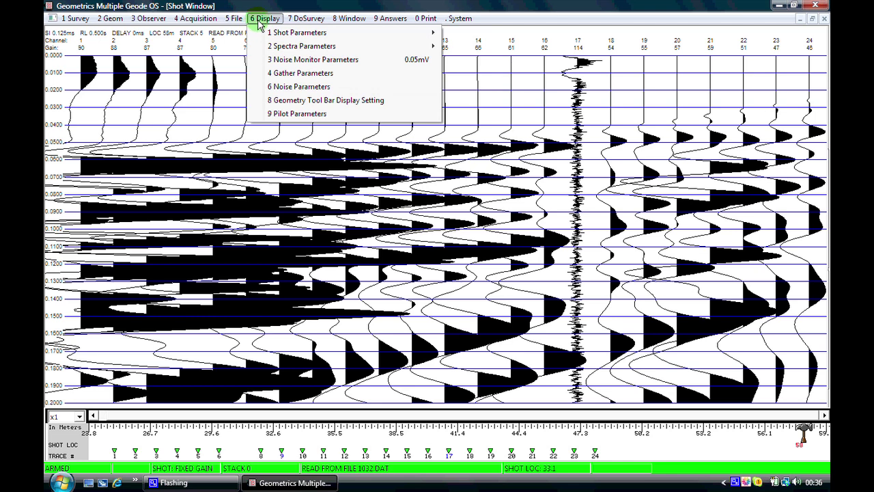
mouse_move(344, 34)
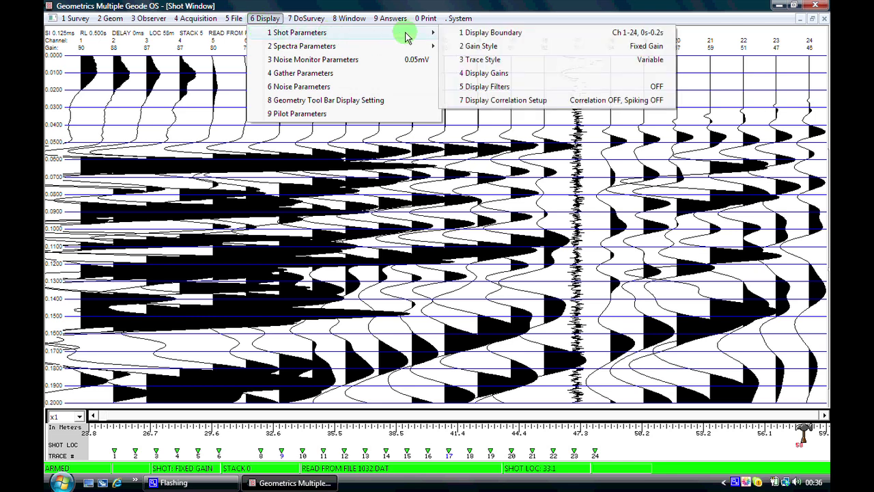
left_click(480, 73)
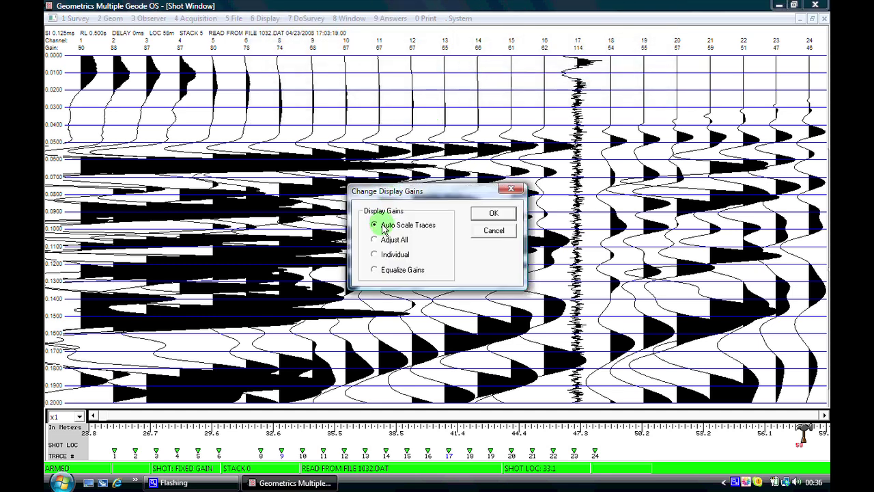
left_click(382, 256)
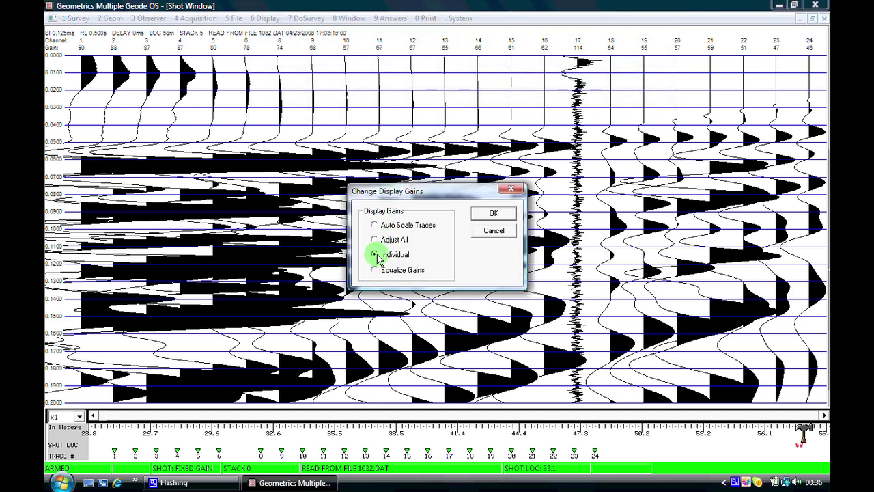
left_click(491, 213)
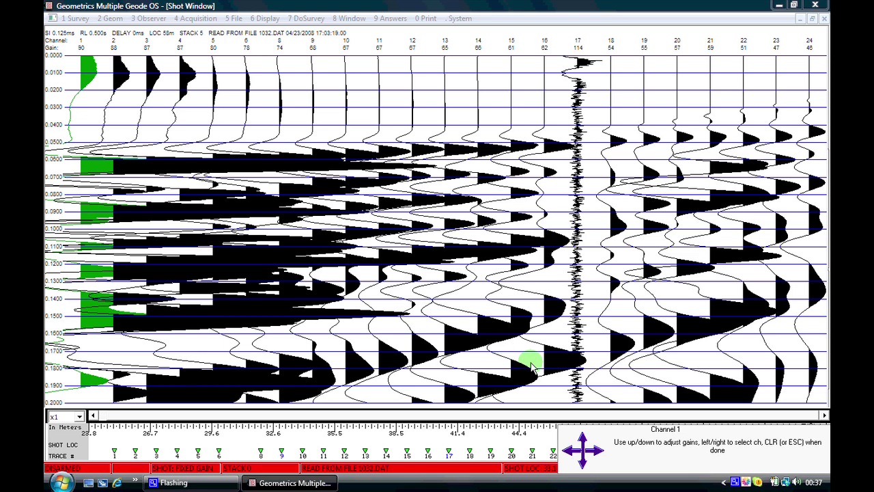
key("Down")
key("Down")
key("Down")
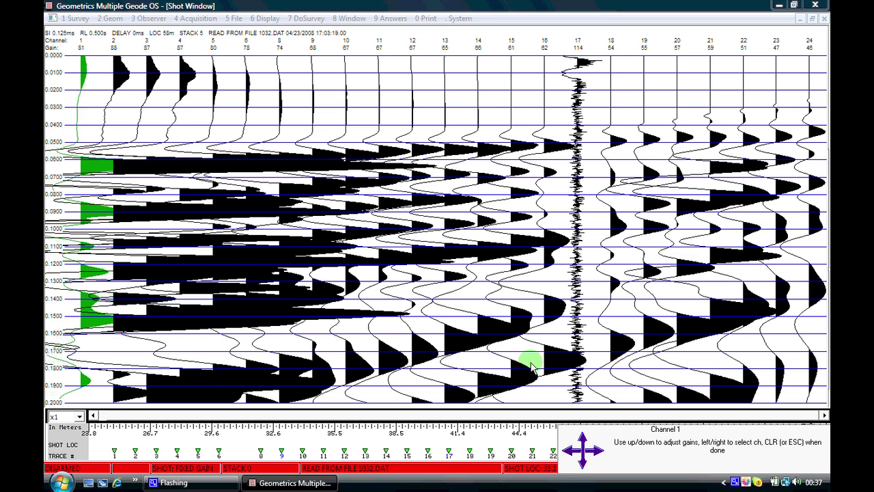
key("Down")
key("Down")
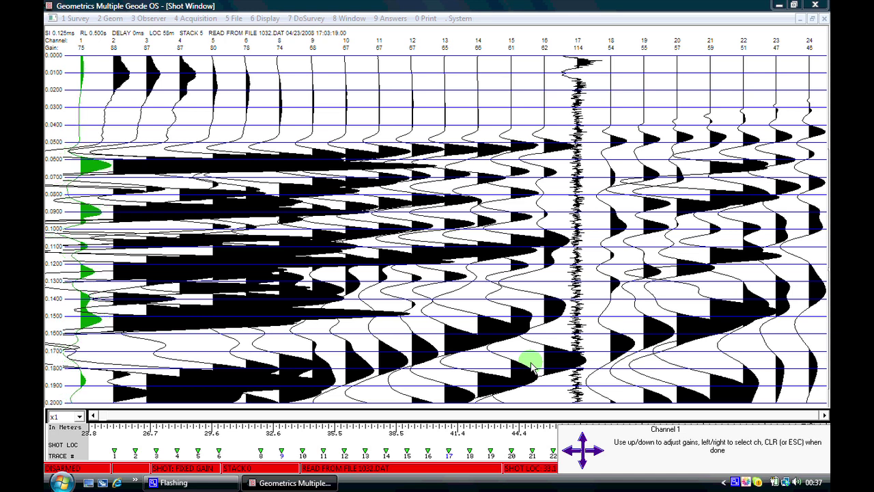
- Select the channel 2 trace and lower its display gain to 73
key("Right")
key("Down")
key("Down")
key("Down")
key("Down")
key("Down")
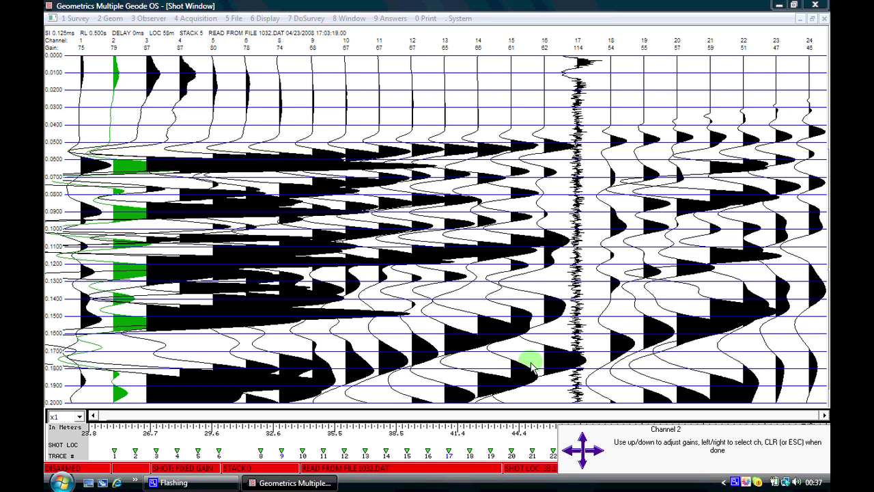
- Select the channel 3 trace and reduce its display gain to 72
key("Right")
key("Down")
key("Down")
key("Down")
key("Down")
key("Down")
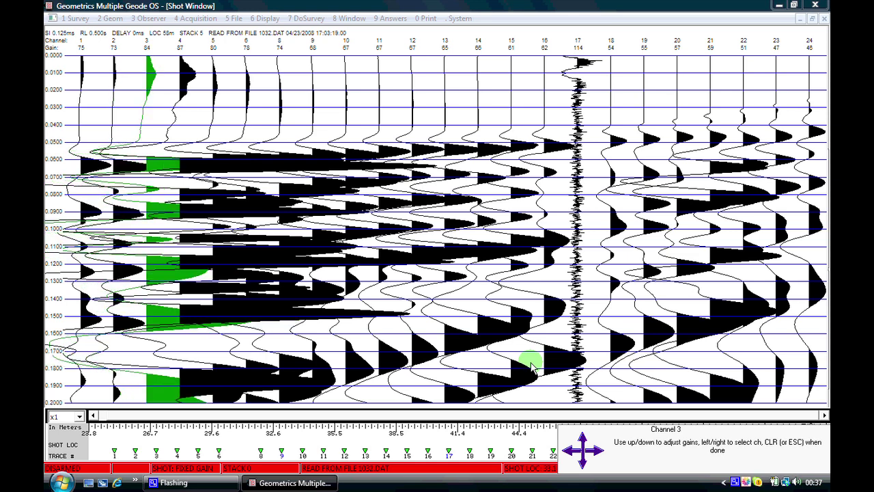
- Move on to the channel 4 trace and bring its display gain down to 69
key("Right")
key("Down")
key("Down")
key("Down")
key("Down")
key("Down")
key("Down")
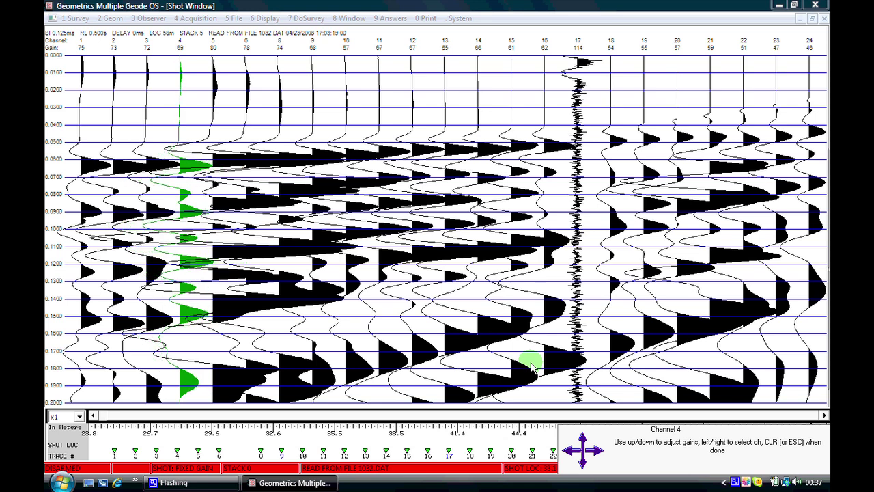
- Lower the display gain of channel 5 to 74 and that of channel 6 to 72
key("Right")
key("Down")
key("Down")
key("Right")
key("Down")
key("Down")
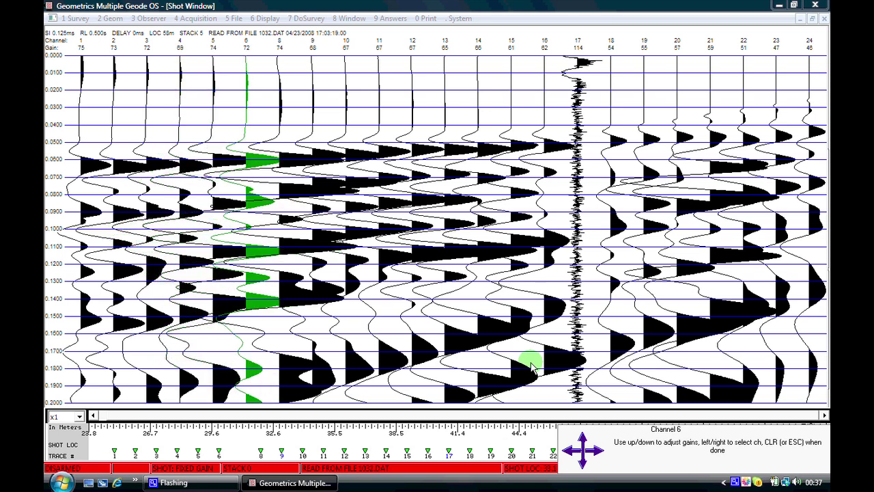
- Skip channel 8, lower the display gain of channel 9 to 65 and finish the individual gain adjustment
key("Right")
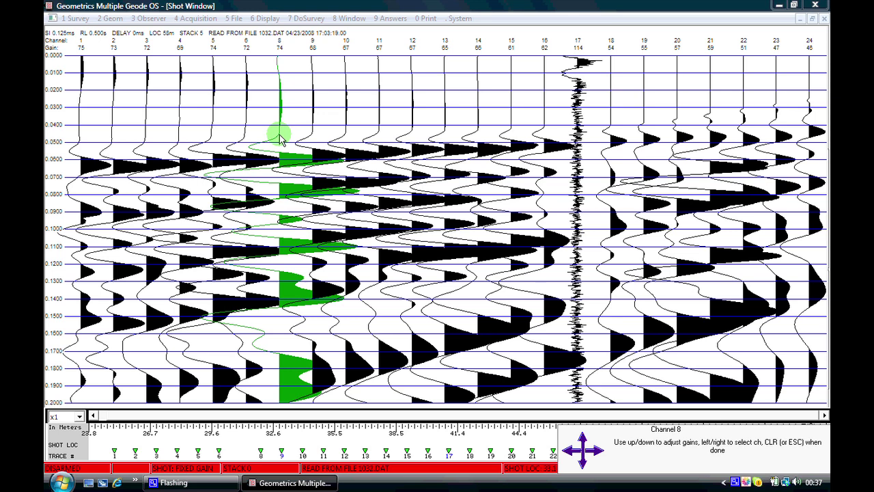
key("Right")
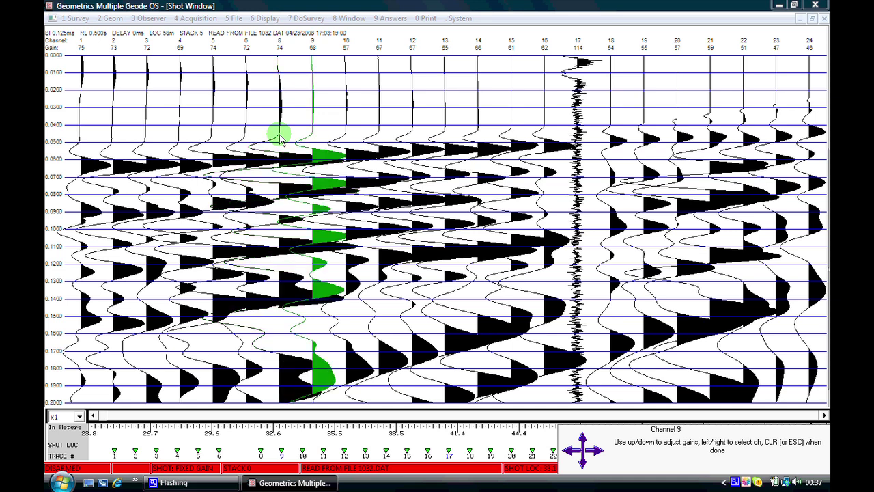
key("Down")
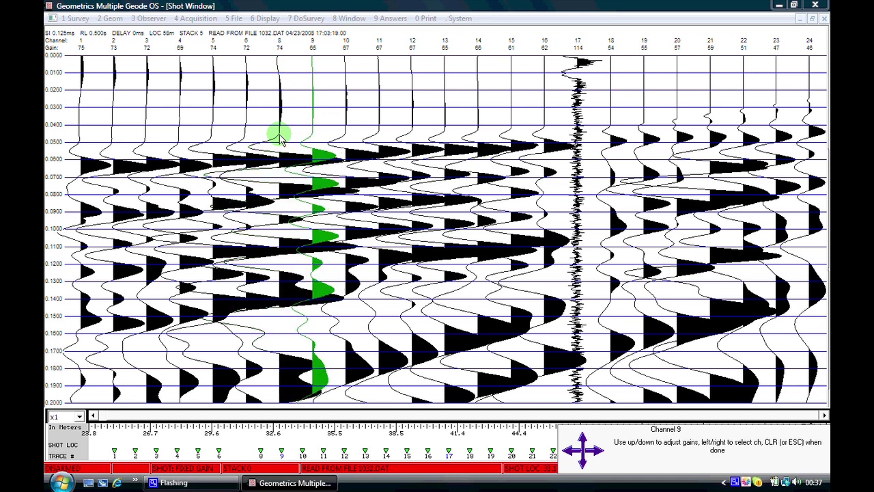
key("Escape")
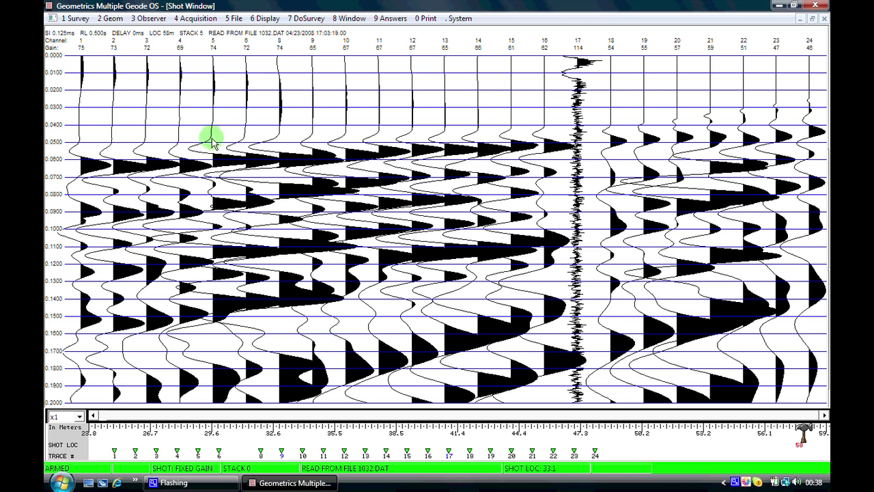
- Enable the frequency filter in the display filter parameters of the shot
left_click(265, 20)
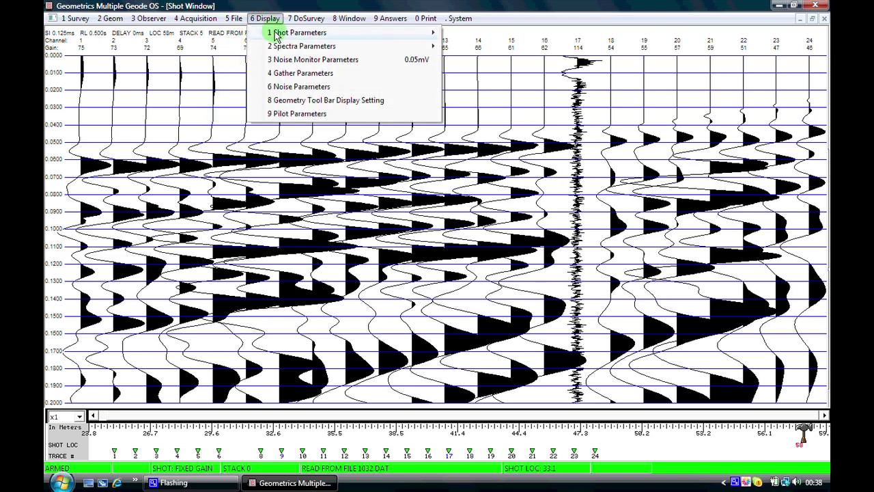
mouse_move(298, 37)
left_click(433, 35)
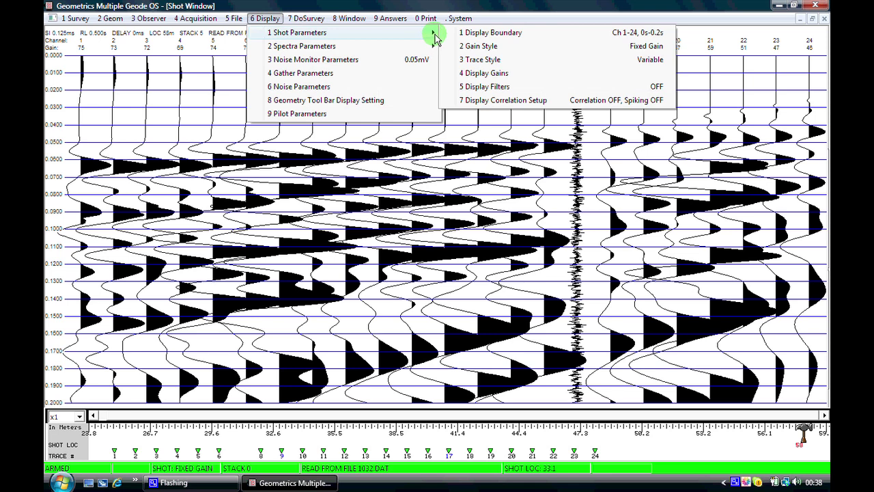
left_click(500, 87)
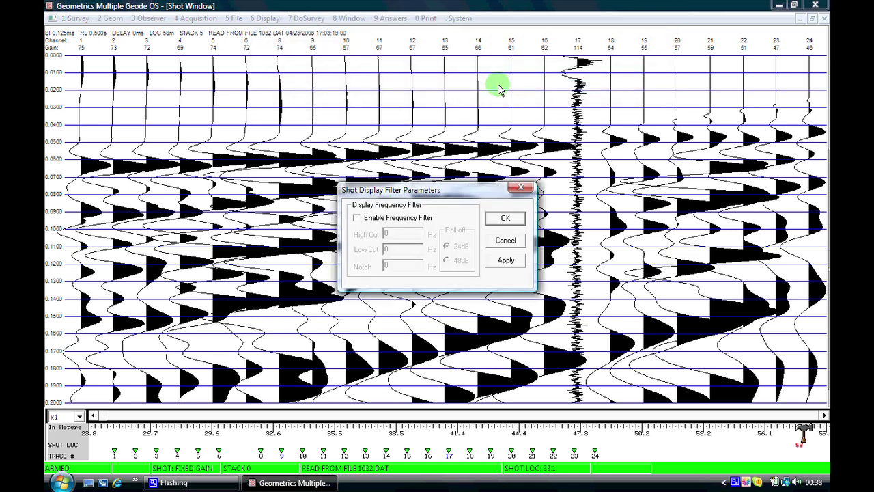
left_click(356, 218)
left_click(390, 233)
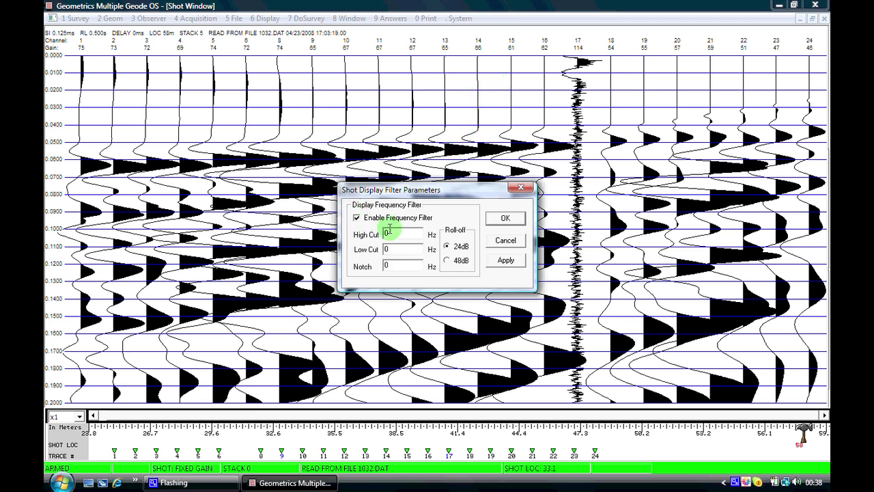
left_click_drag(389, 233, 381, 239)
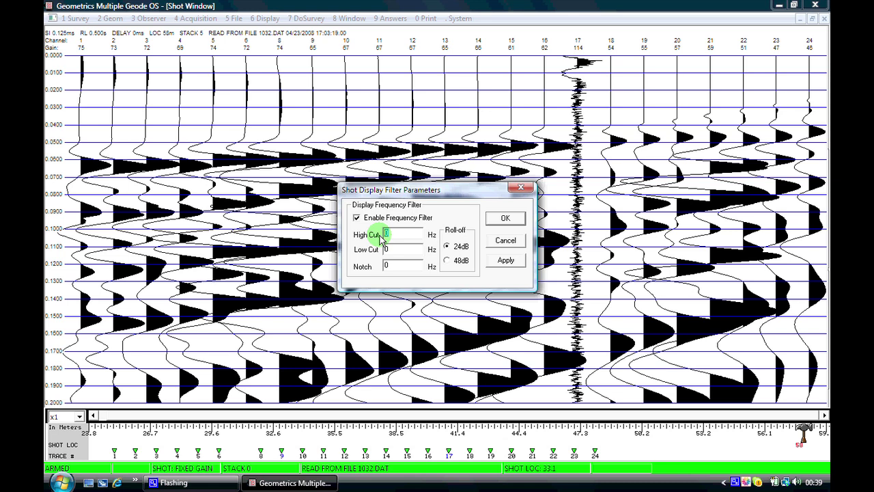
- Set the display filter's low cut to 30 Hz and apply it to the shot record
left_click(393, 249)
left_click_drag(394, 249, 381, 252)
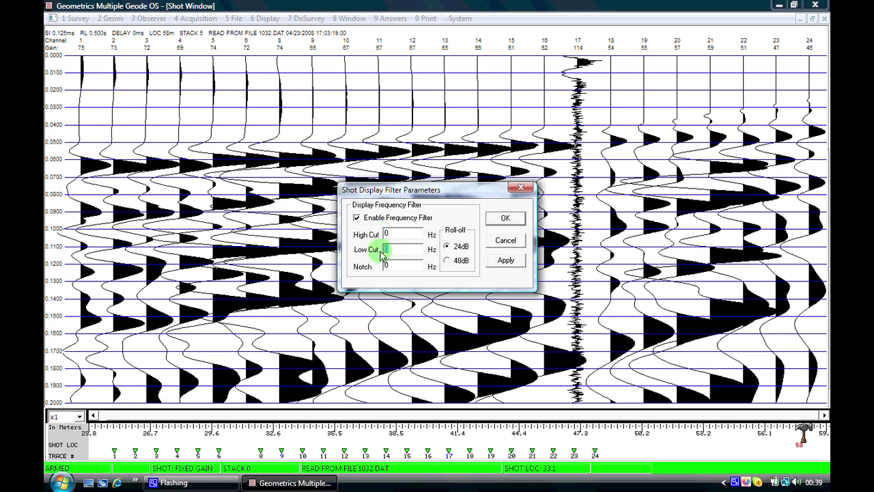
type("30")
left_click(518, 260)
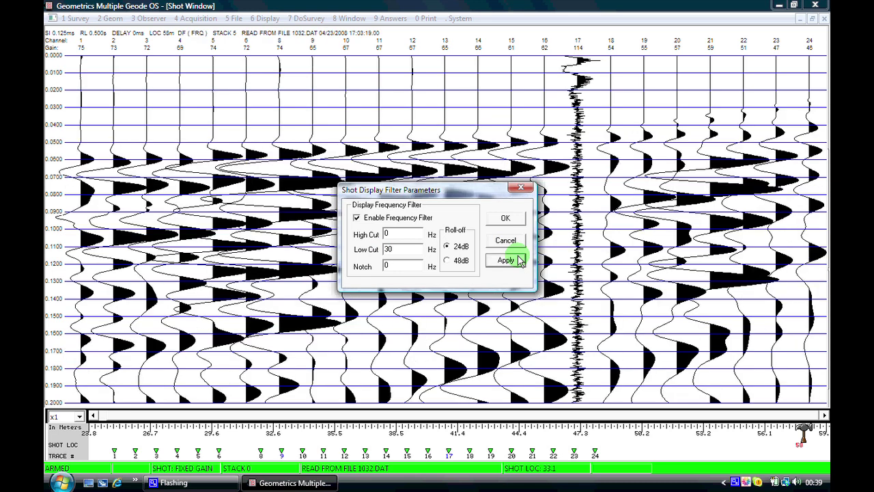
- Change the low cut of the display filter to 100 Hz and apply it
double_click(396, 249)
left_click_drag(396, 248, 381, 252)
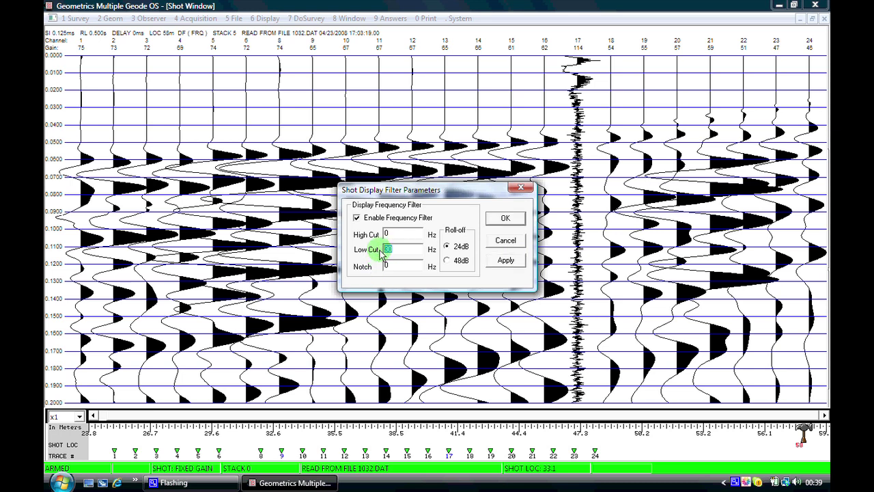
type("100")
left_click(509, 261)
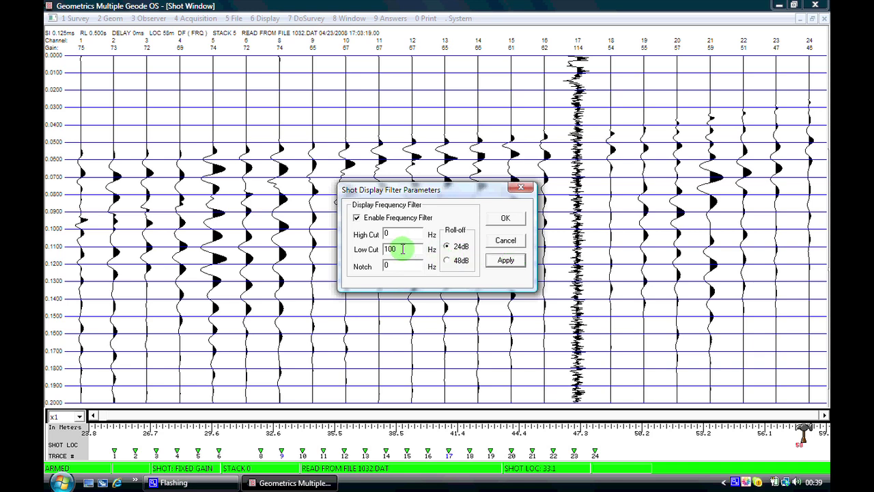
- Reduce the display filter's low cut frequency to 20 Hz and apply it to the traces
left_click_drag(403, 249, 387, 254)
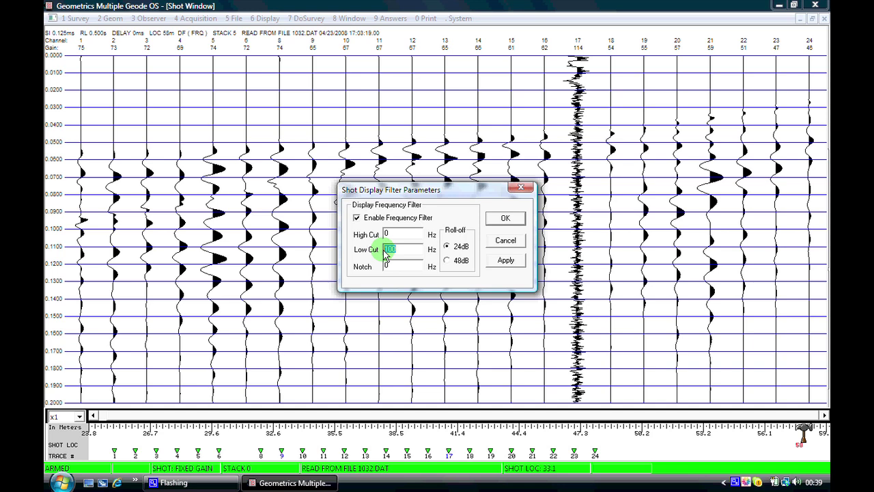
type("20")
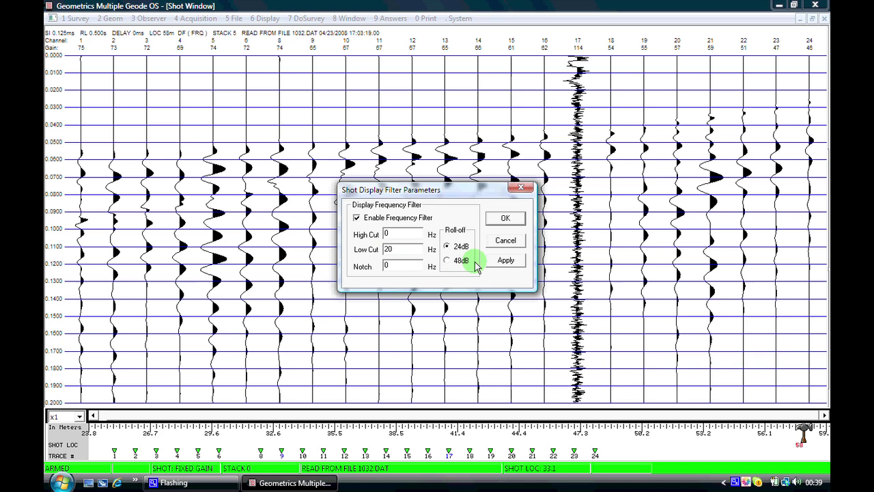
left_click(506, 262)
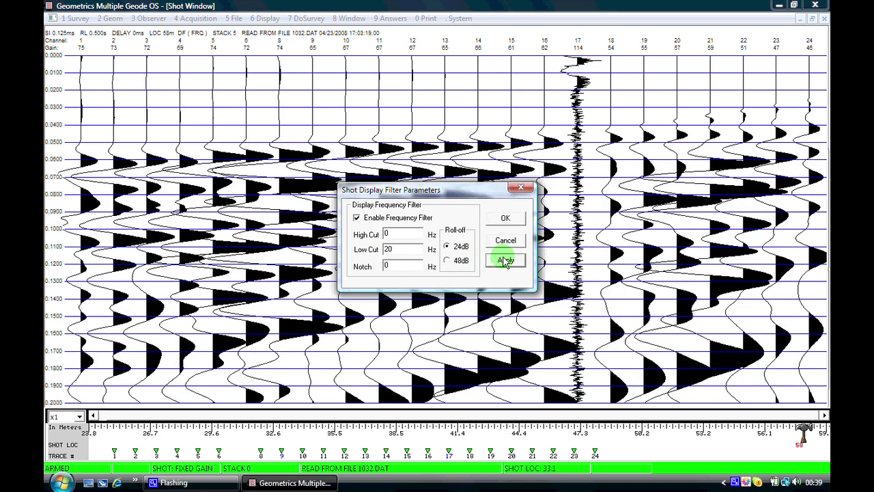
- Reset the low cut of the display filter to 0 Hz and apply the setting
left_click_drag(402, 249, 381, 249)
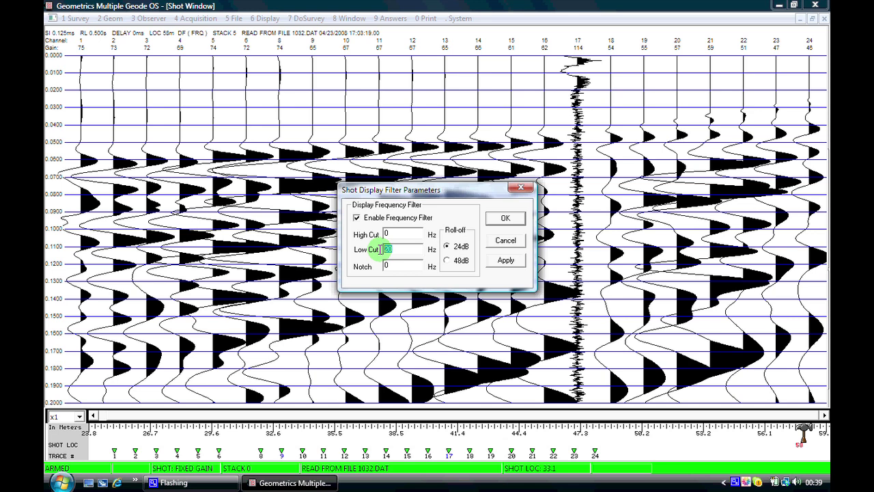
type("0")
left_click(507, 260)
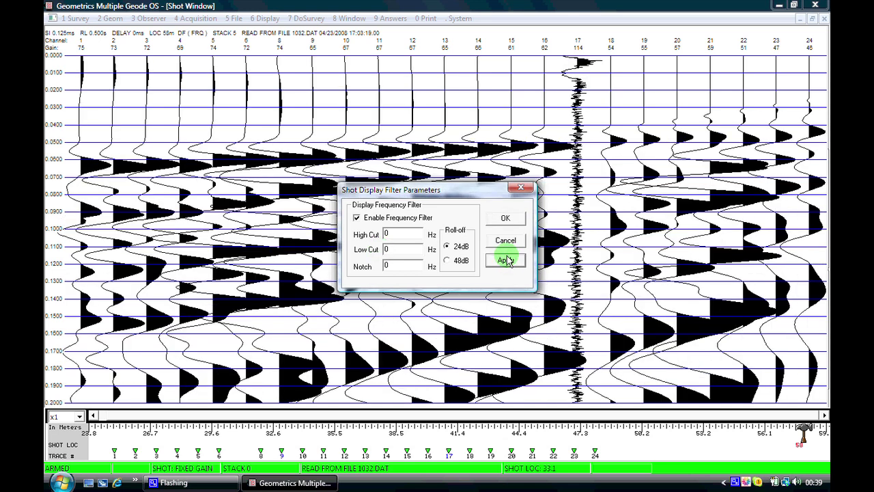